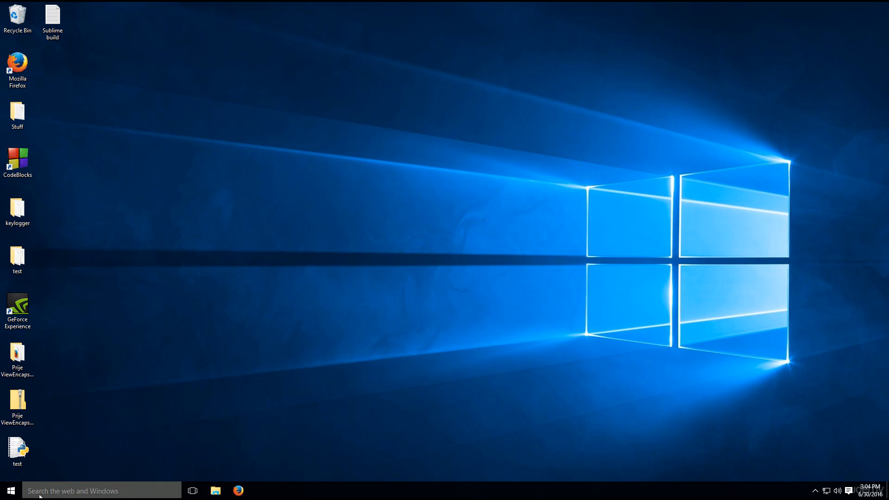
- Shut down the Windows_10 virtual machine and close its console window
{"action": "left_click", "coordinate": [18, 489]}
{"action": "left_click", "coordinate": [56, 452]}
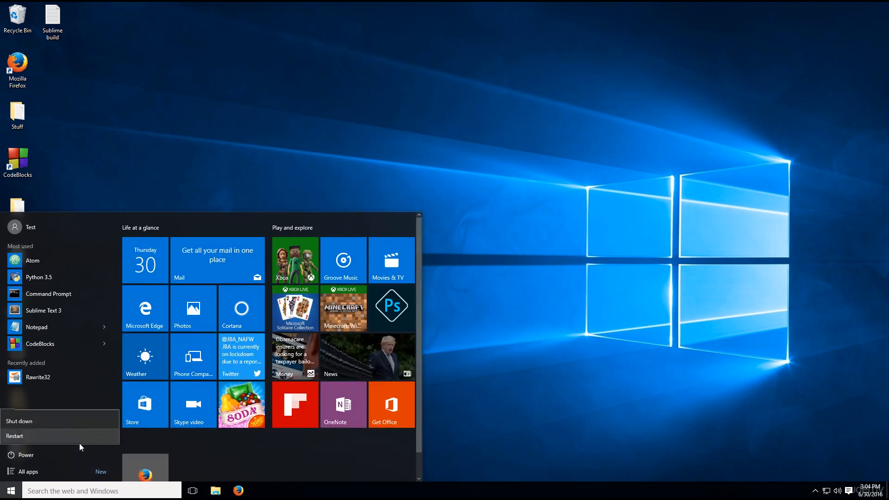
{"action": "left_click", "coordinate": [71, 420]}
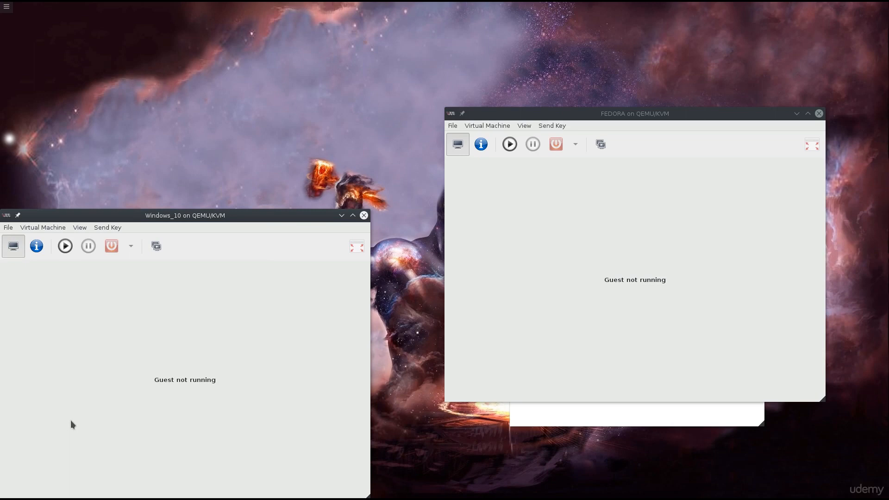
{"action": "left_click", "coordinate": [364, 215]}
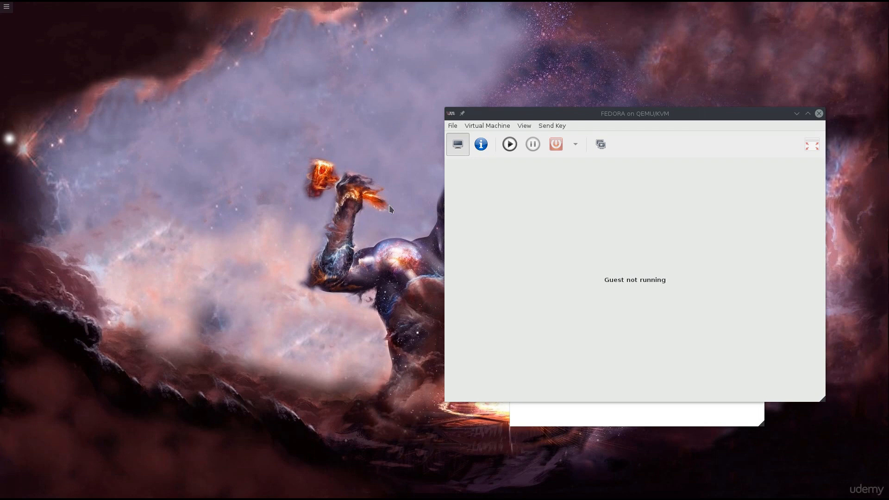
- Move the FEDORA virtual machine window clear, power the machine on and show its console in full screen
{"action": "left_click_drag", "start_coordinate": [641, 113], "coordinate": [536, 152]}
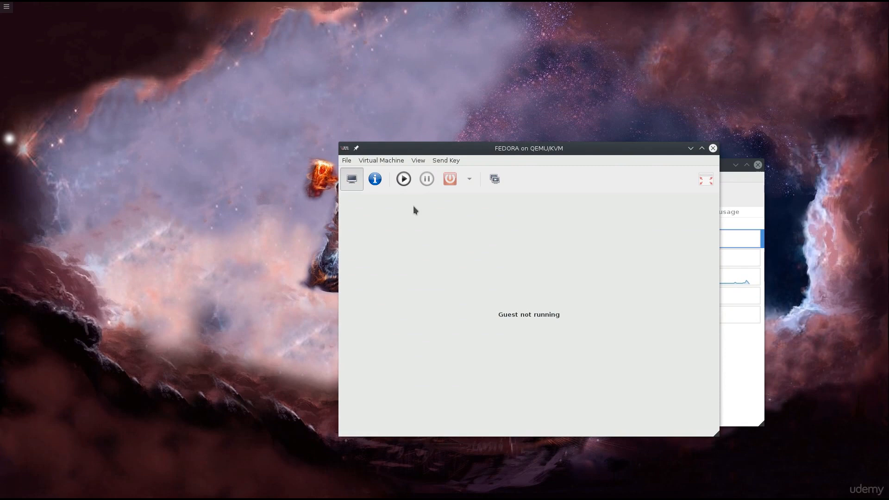
{"action": "left_click", "coordinate": [397, 183]}
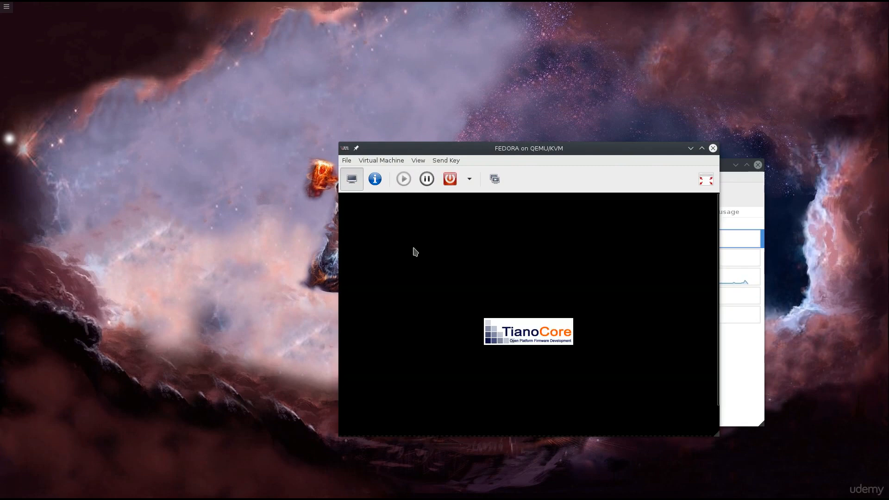
{"action": "left_click", "coordinate": [706, 180]}
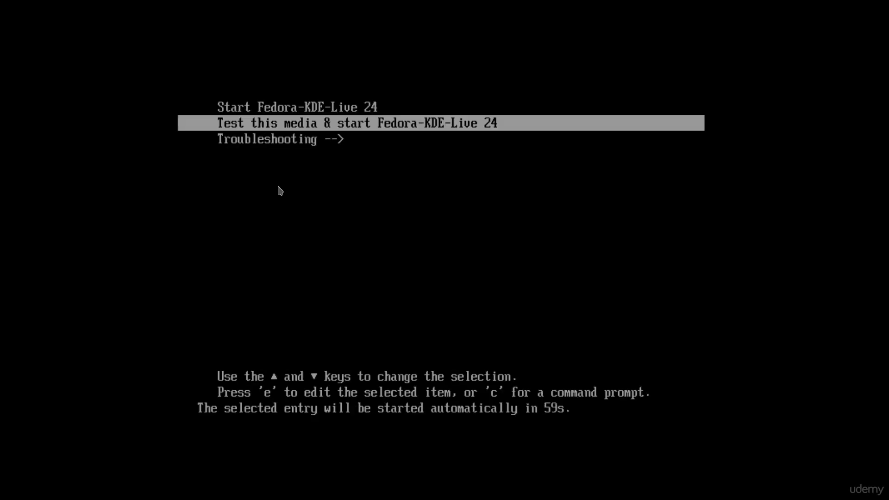
- Boot the live system with the Start Fedora-KDE-Live 24 entry, without testing the media
{"action": "key", "text": "Up"}
{"action": "key", "text": "Down"}
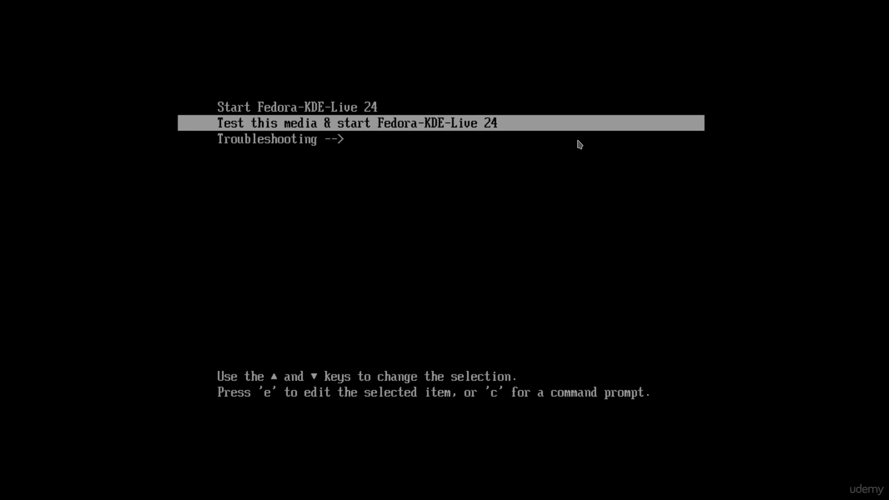
{"action": "key", "text": "Up"}
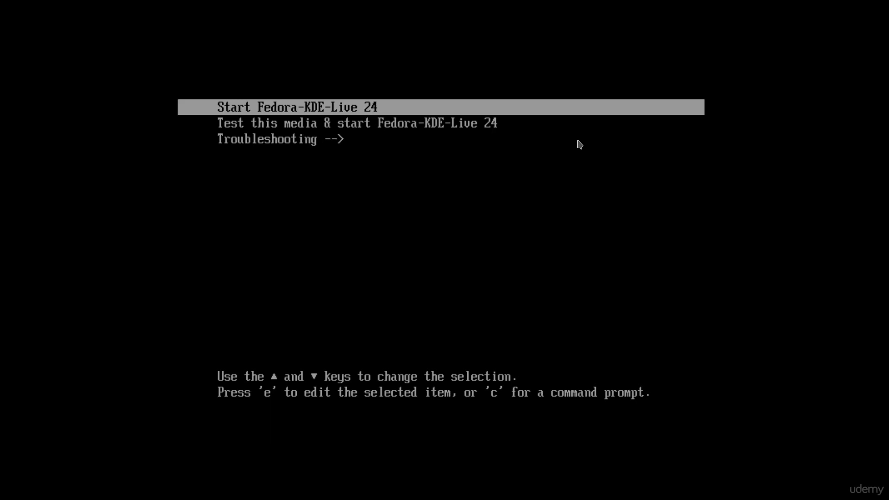
{"action": "key", "text": "Down"}
{"action": "key", "text": "Up"}
{"action": "key", "text": "Return"}
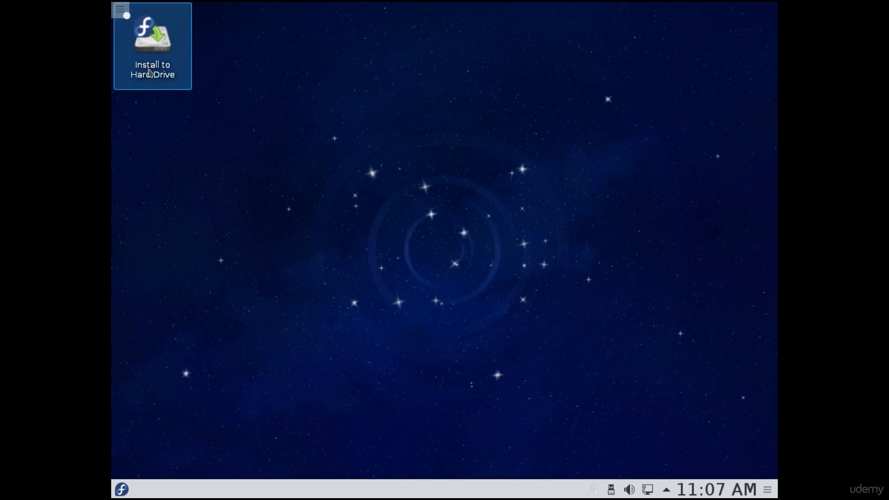
- Launch the Install to Hard Drive program from the live desktop
{"action": "left_click", "coordinate": [162, 65]}
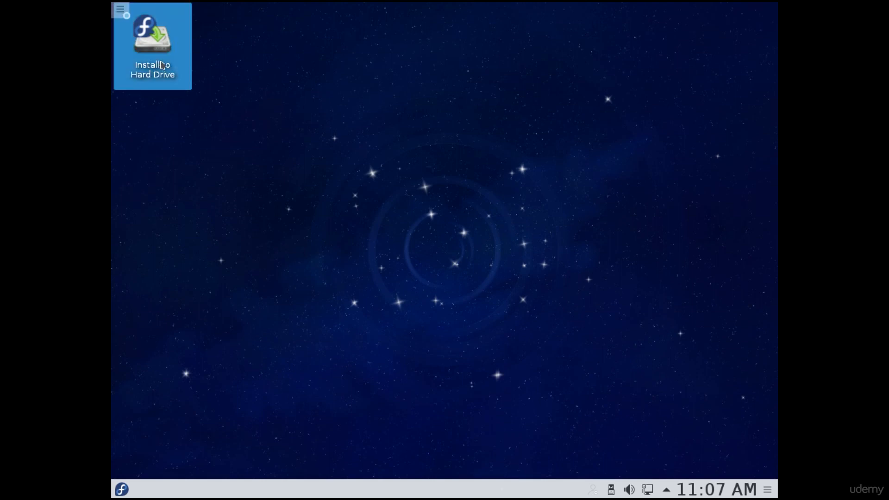
{"action": "double_click", "coordinate": [163, 65]}
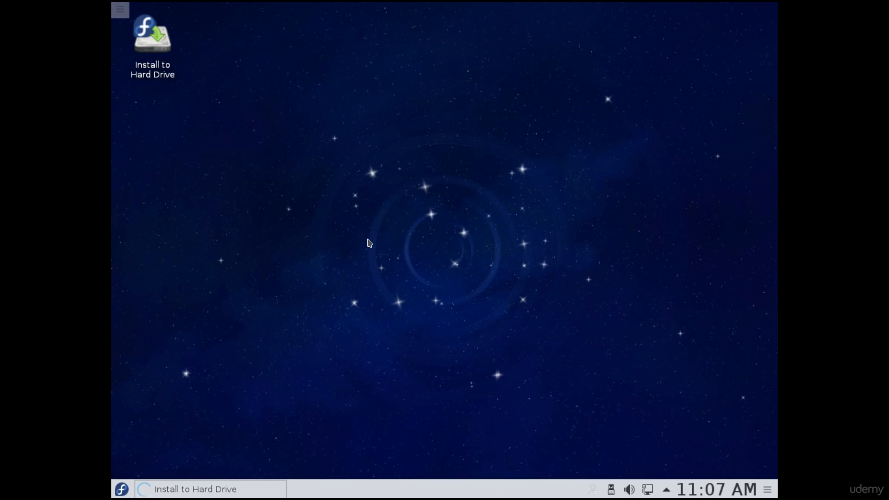
{"action": "left_click", "coordinate": [611, 491]}
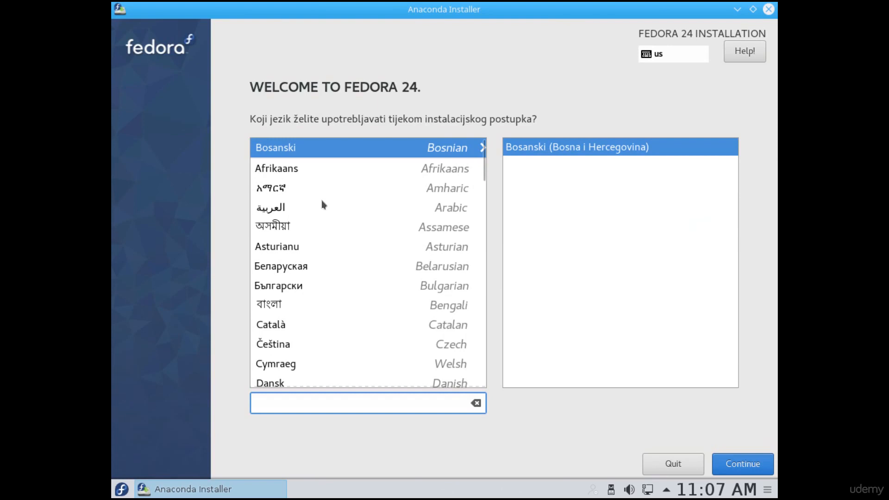
- Filter the installation languages by "En", choose English (United Kingdom) and continue to the installation summary
{"action": "type", "text": "En"}
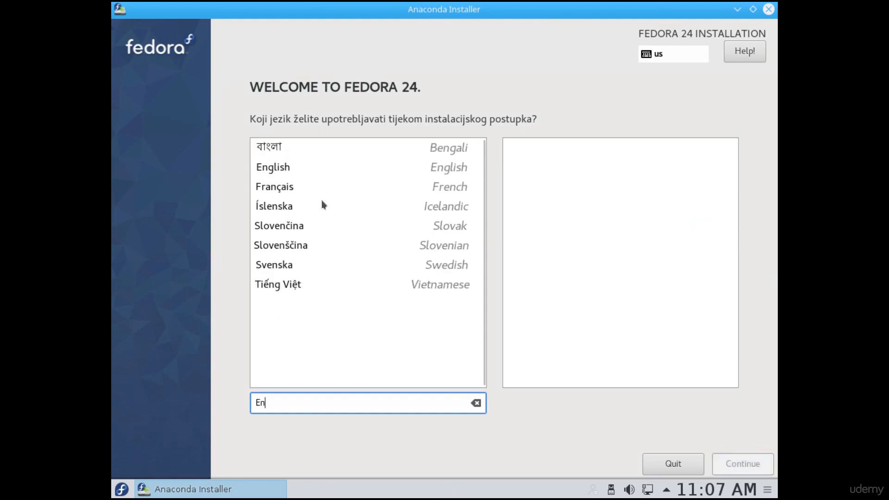
{"action": "left_click", "coordinate": [270, 166]}
{"action": "left_click", "coordinate": [602, 165]}
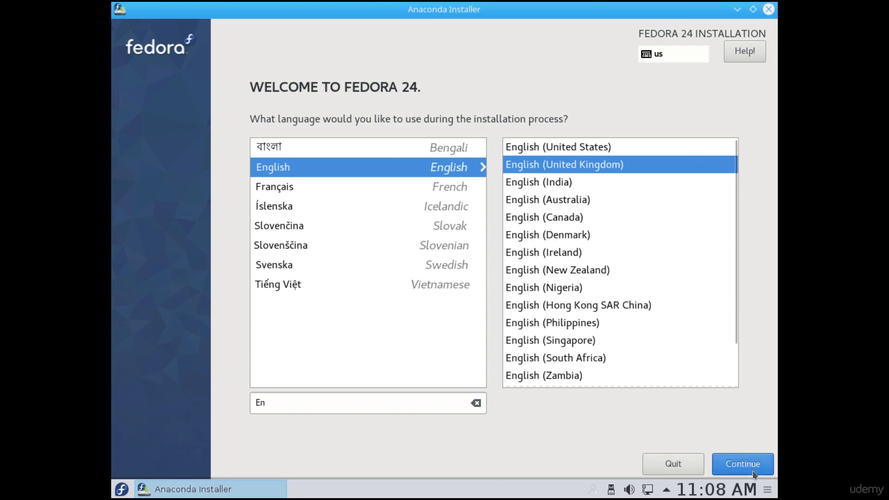
{"action": "left_click", "coordinate": [739, 465]}
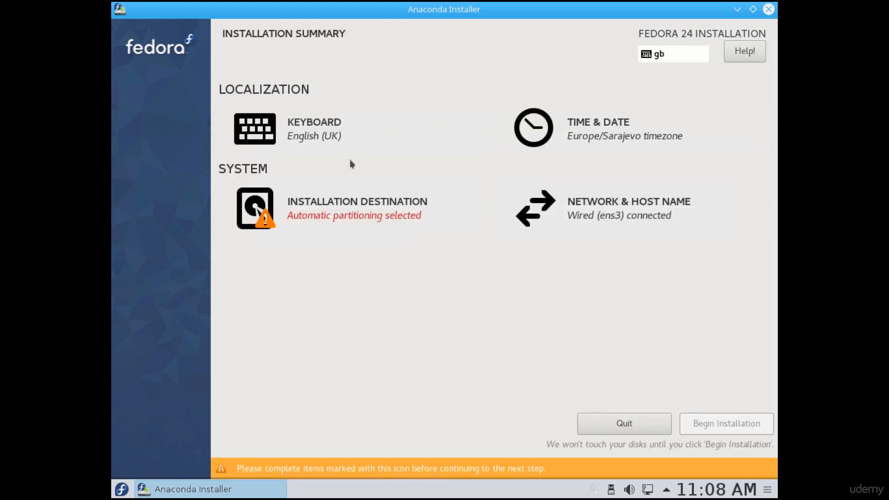
- Accept the English (UK) keyboard layout and set the time zone to Europe, London on the world map
{"action": "left_click", "coordinate": [329, 136]}
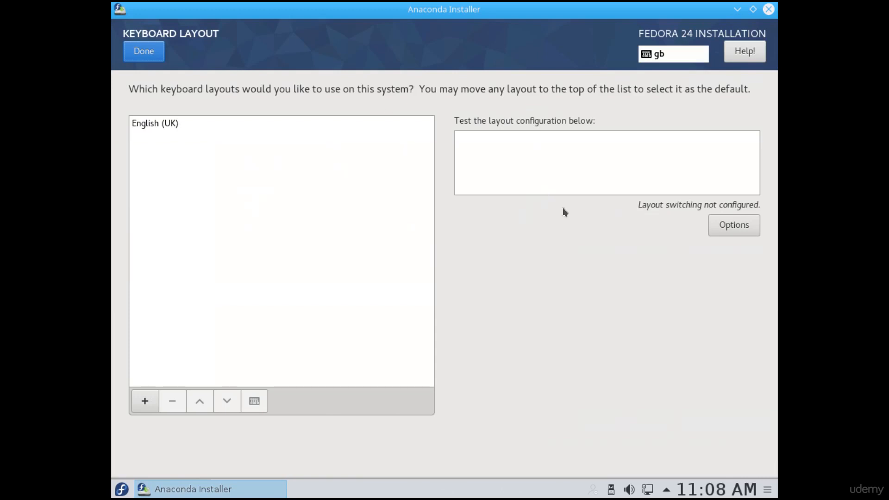
{"action": "left_click", "coordinate": [153, 55]}
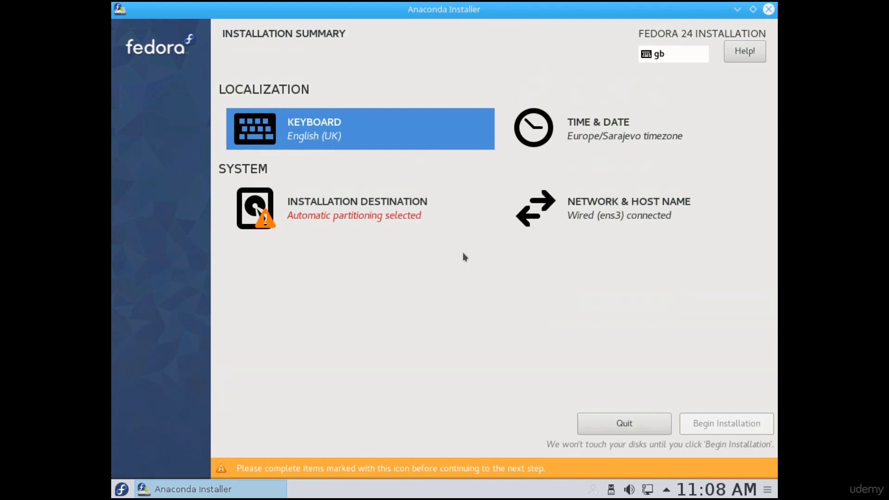
{"action": "left_click", "coordinate": [585, 145]}
{"action": "left_click", "coordinate": [227, 191]}
{"action": "left_click", "coordinate": [616, 195]}
{"action": "left_click", "coordinate": [700, 177]}
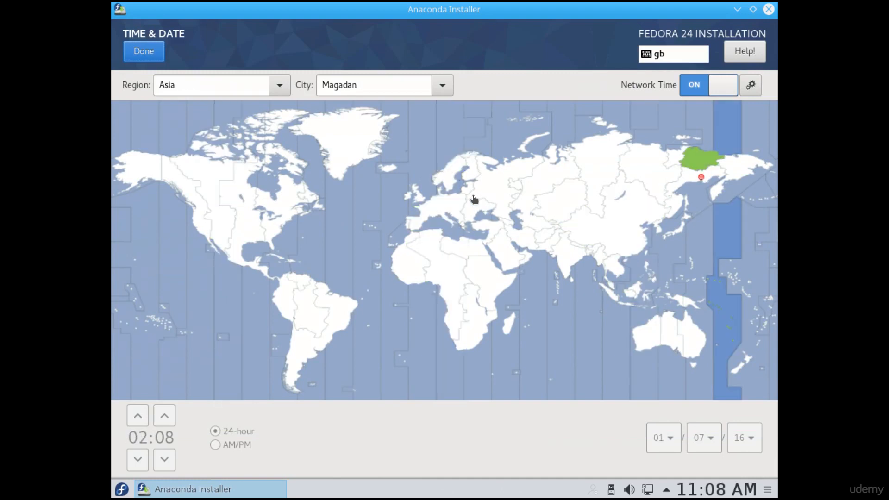
{"action": "left_click", "coordinate": [453, 209]}
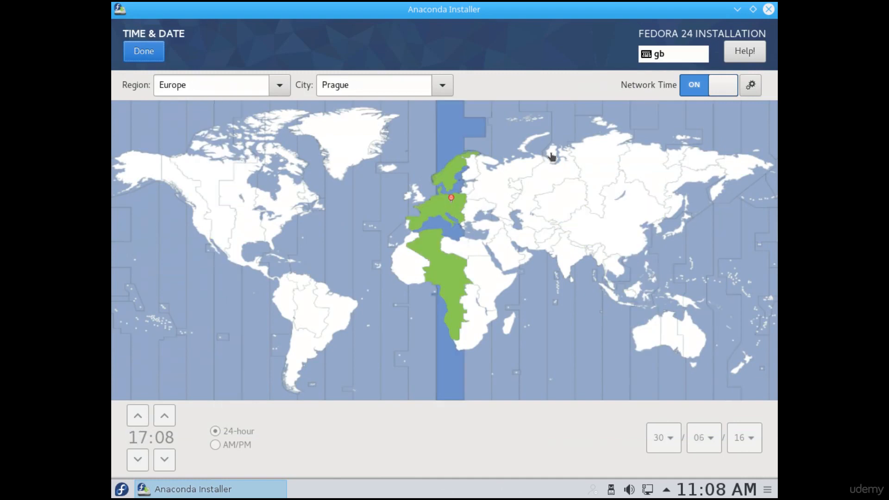
{"action": "left_click", "coordinate": [425, 200]}
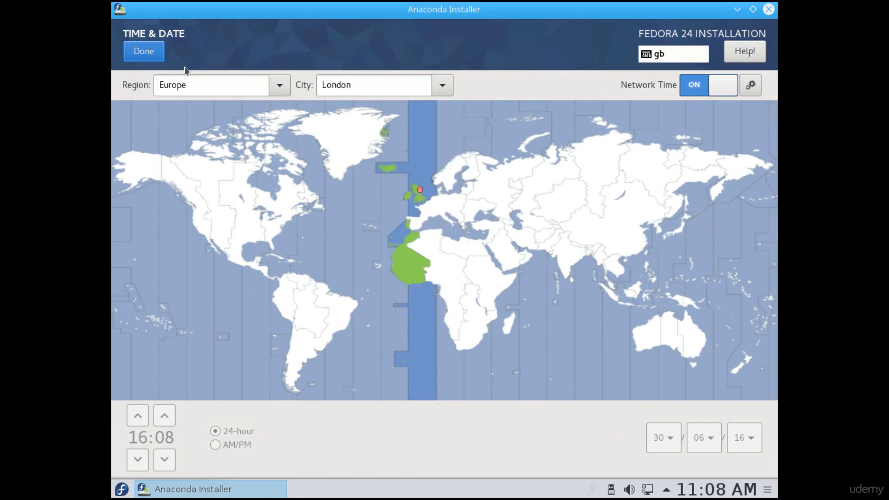
{"action": "left_click", "coordinate": [144, 51]}
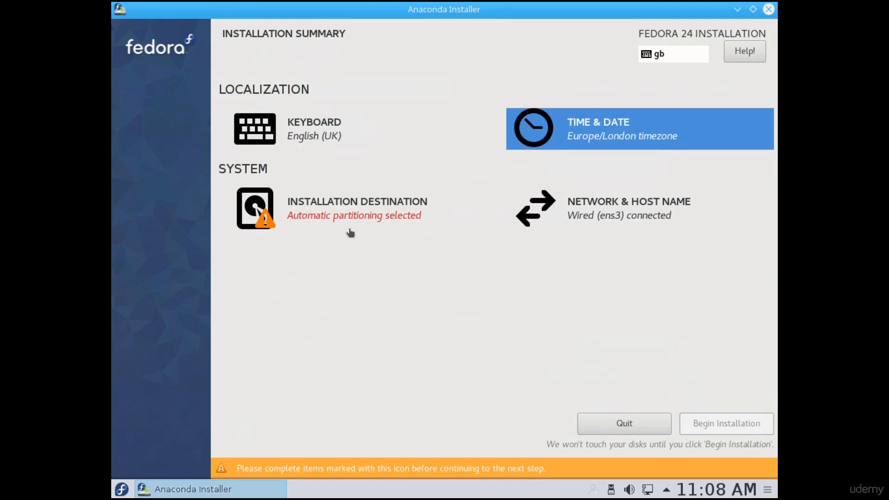
- Review the network and host name settings and return to the installation summary
{"action": "left_click", "coordinate": [574, 214]}
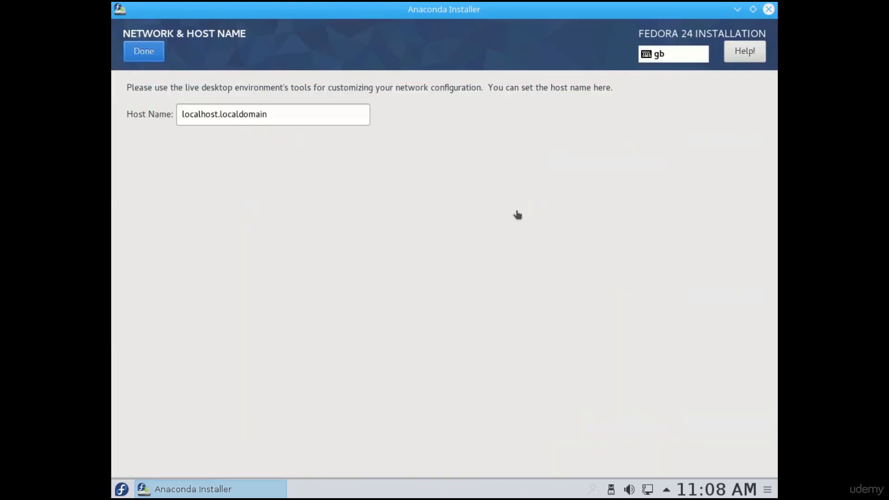
{"action": "left_click", "coordinate": [159, 51]}
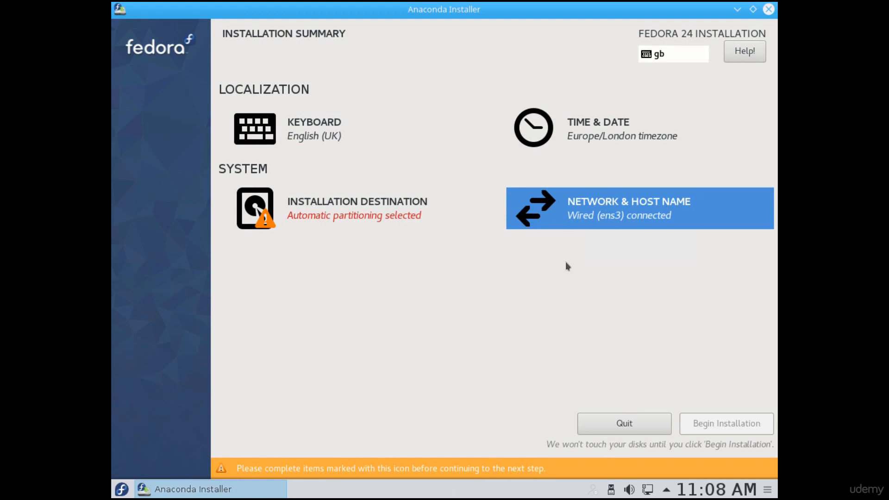
{"action": "left_click", "coordinate": [590, 218]}
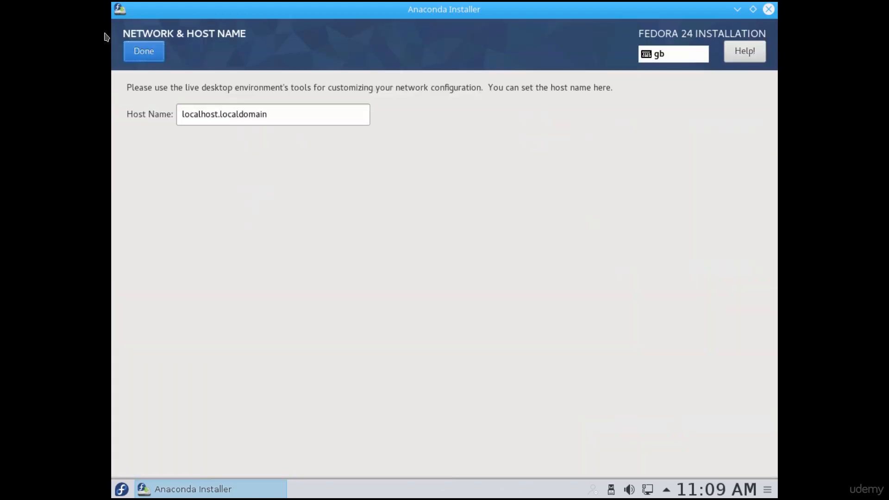
{"action": "left_click", "coordinate": [143, 51]}
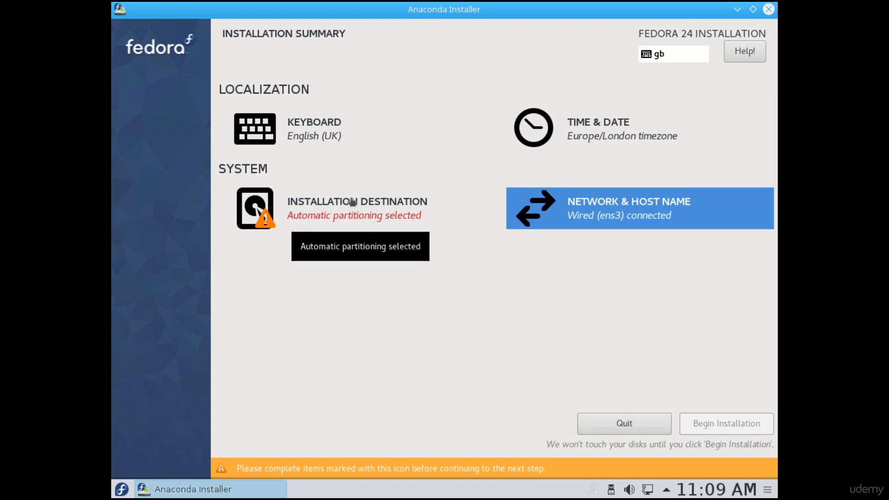
- Open the installation destination settings and keep the 20 GiB ATA QEMU HARDDISK as the target disk
{"action": "left_click", "coordinate": [306, 220]}
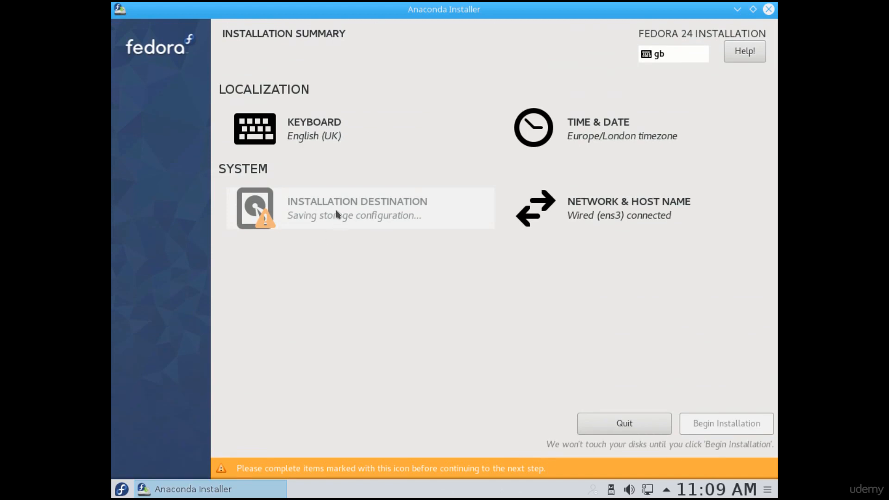
{"action": "left_click", "coordinate": [335, 209]}
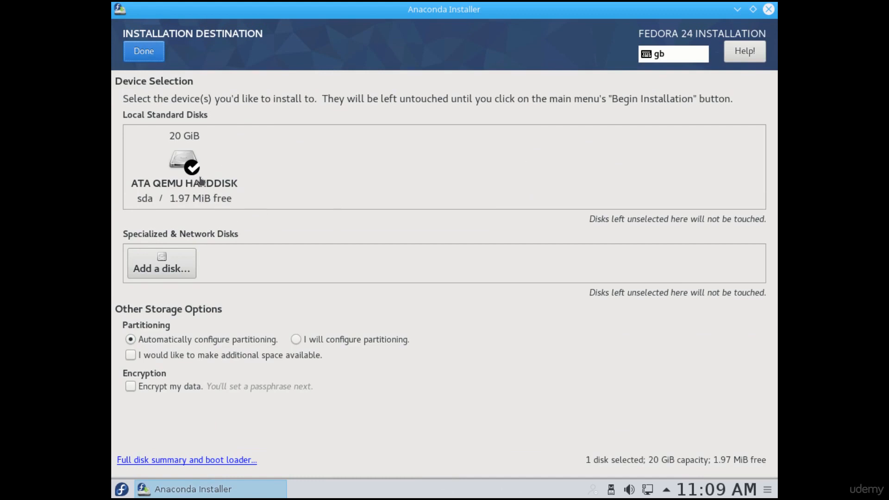
{"action": "left_click", "coordinate": [189, 182]}
{"action": "left_click", "coordinate": [189, 182]}
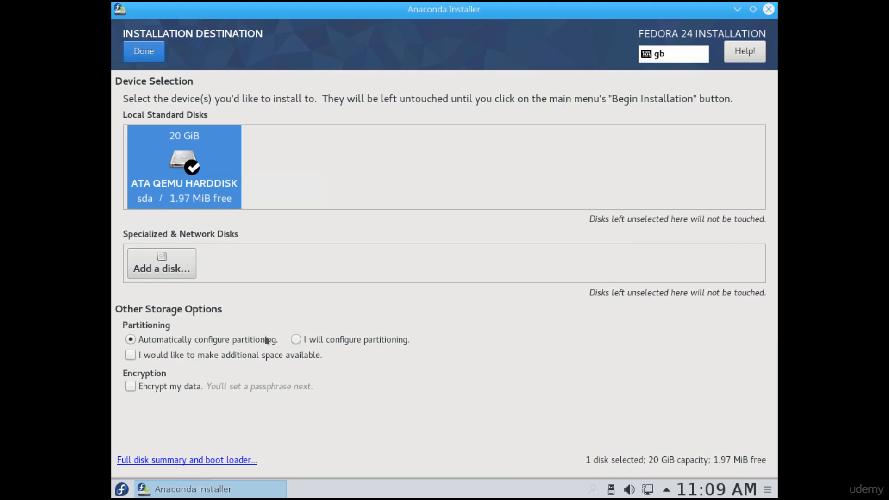
- Try the data encryption option, clear it again, and enable making additional space available under automatic partitioning
{"action": "left_click", "coordinate": [131, 342]}
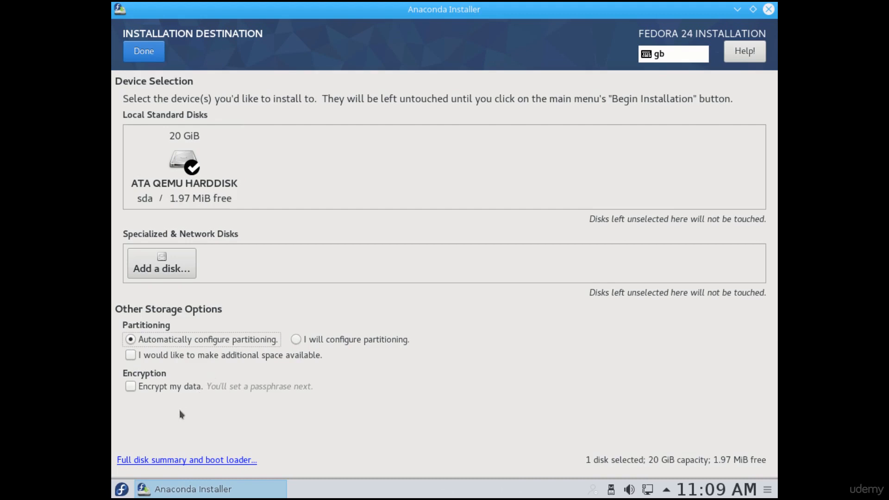
{"action": "left_click", "coordinate": [133, 385]}
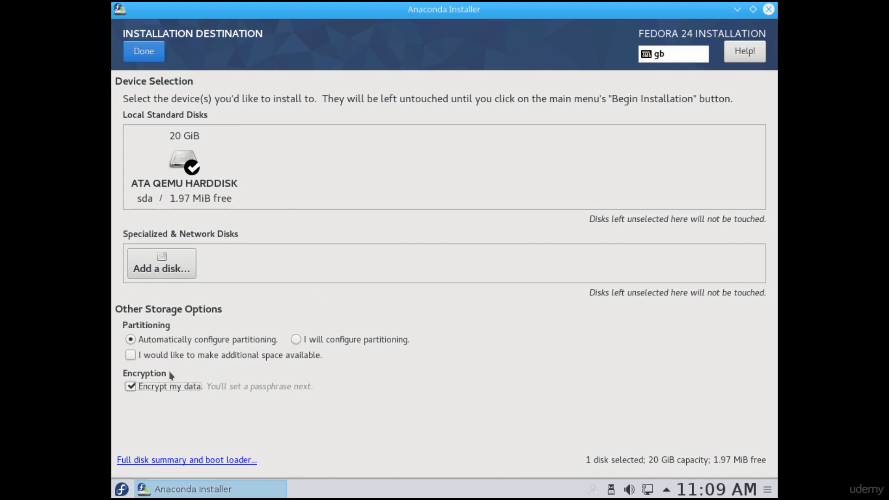
{"action": "left_click", "coordinate": [129, 389]}
{"action": "left_click", "coordinate": [130, 356]}
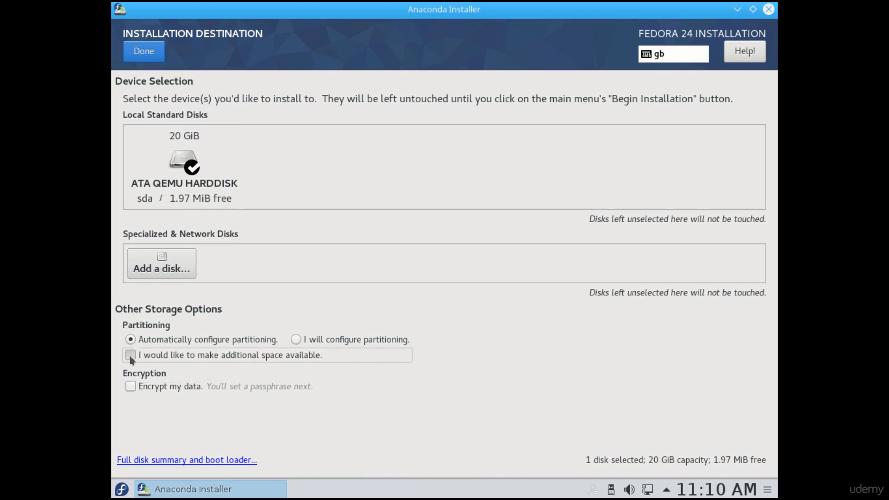
{"action": "left_click", "coordinate": [130, 339]}
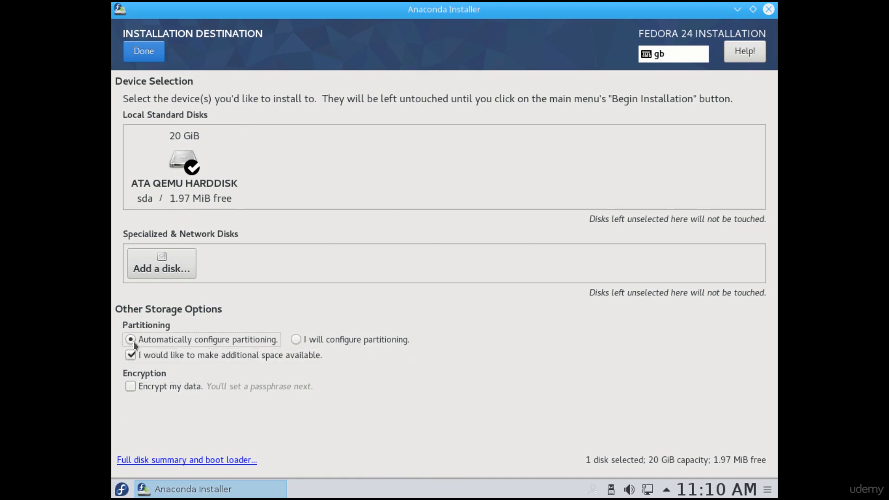
- Choose to configure the partitioning yourself and proceed to manual partitioning of the selected disk
{"action": "left_click", "coordinate": [296, 340]}
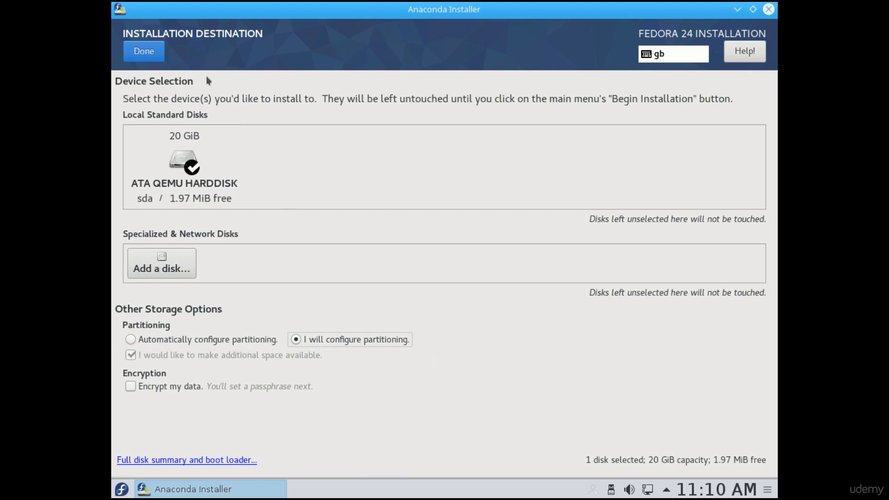
{"action": "left_click", "coordinate": [296, 339]}
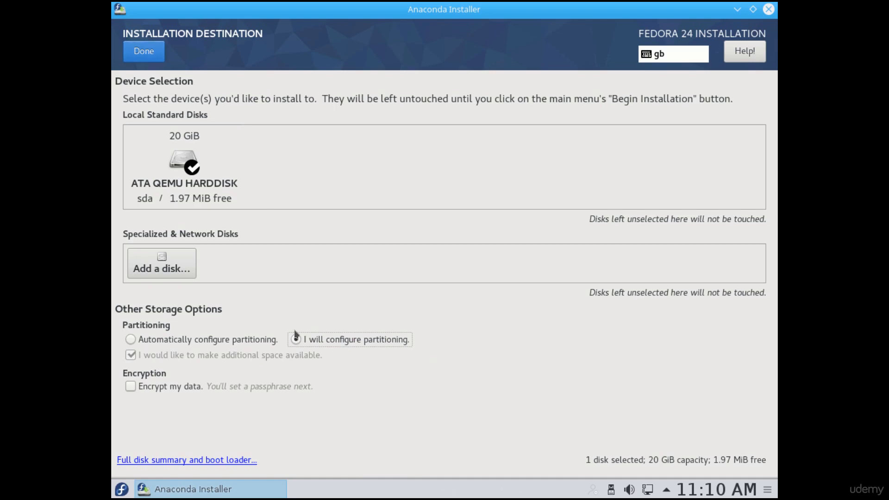
{"action": "left_click", "coordinate": [137, 58]}
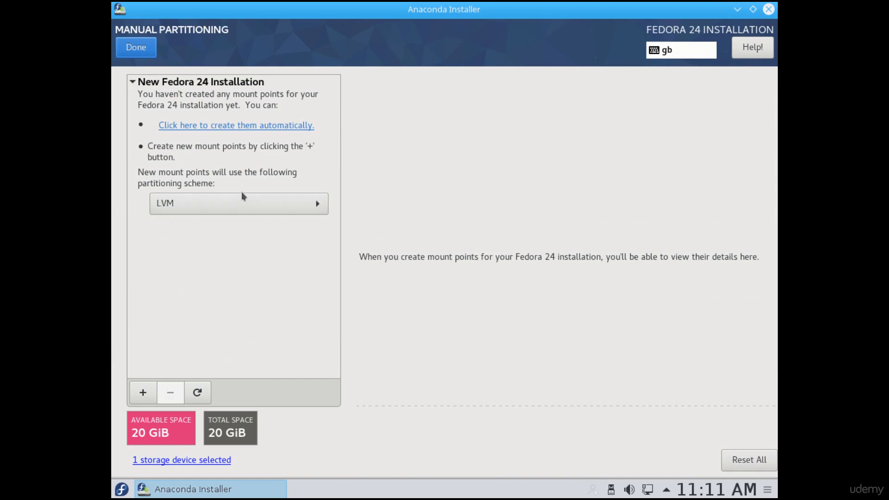
- Look at the partitioning scheme choices, keeping LVM, and view the disk rescan dialog without rescanning
{"action": "left_click", "coordinate": [229, 205]}
{"action": "left_click", "coordinate": [229, 205]}
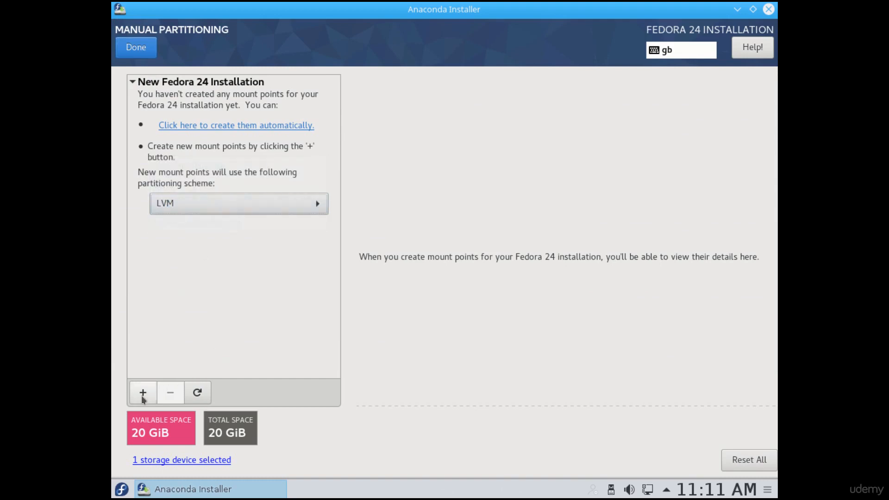
{"action": "left_click", "coordinate": [202, 391]}
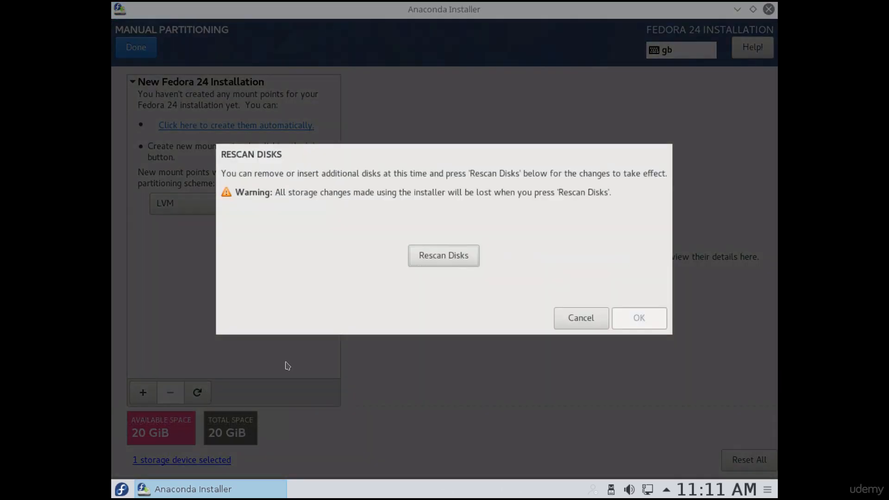
{"action": "left_click", "coordinate": [589, 313]}
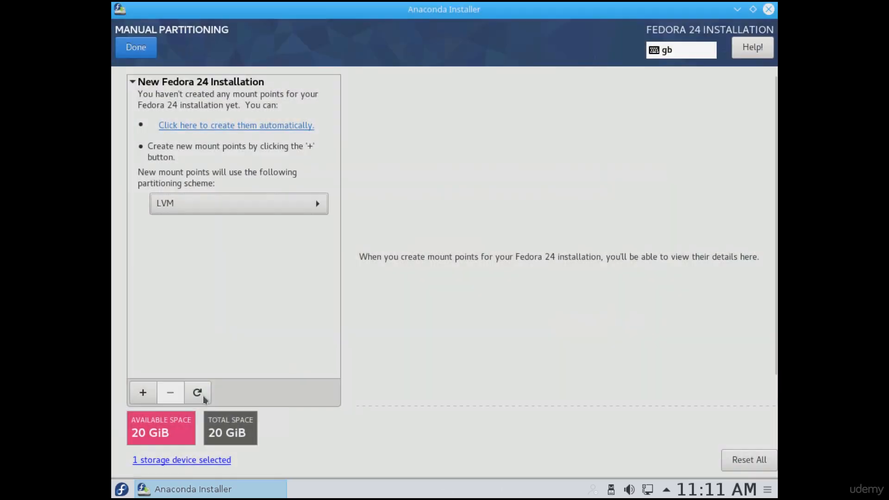
- Review the details of the storage device selected for the installation and close them
{"action": "left_click", "coordinate": [219, 467]}
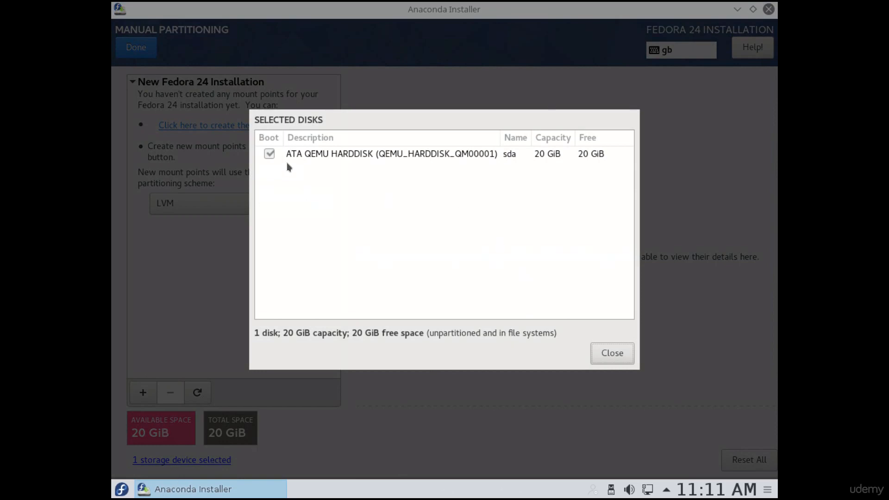
{"action": "left_click", "coordinate": [302, 155]}
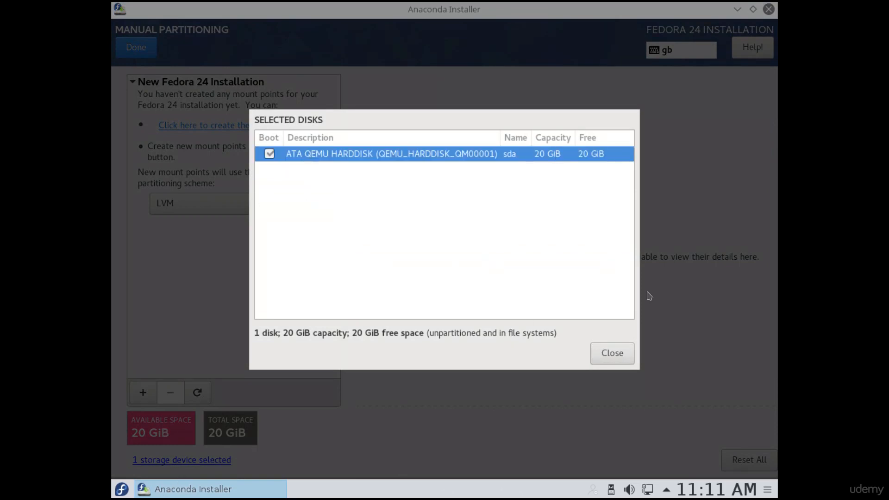
{"action": "left_click", "coordinate": [609, 357]}
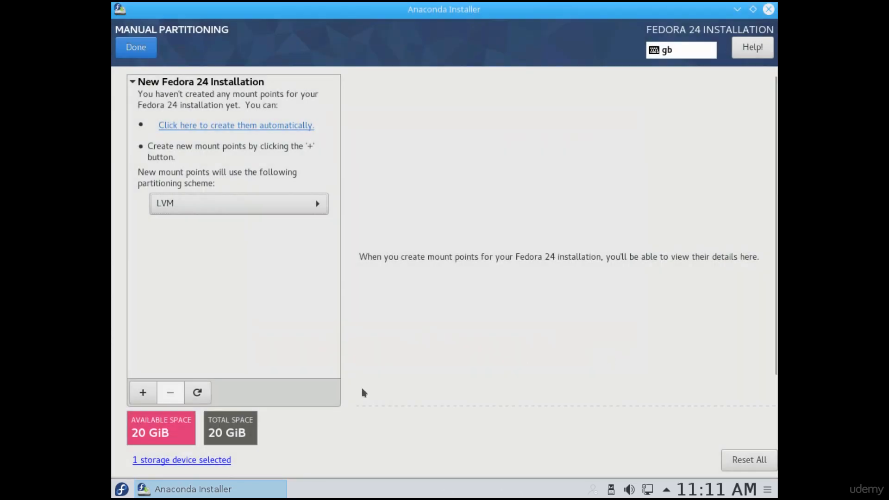
- Look at the mount point options for adding a partition and cancel without adding one
{"action": "left_click", "coordinate": [149, 393]}
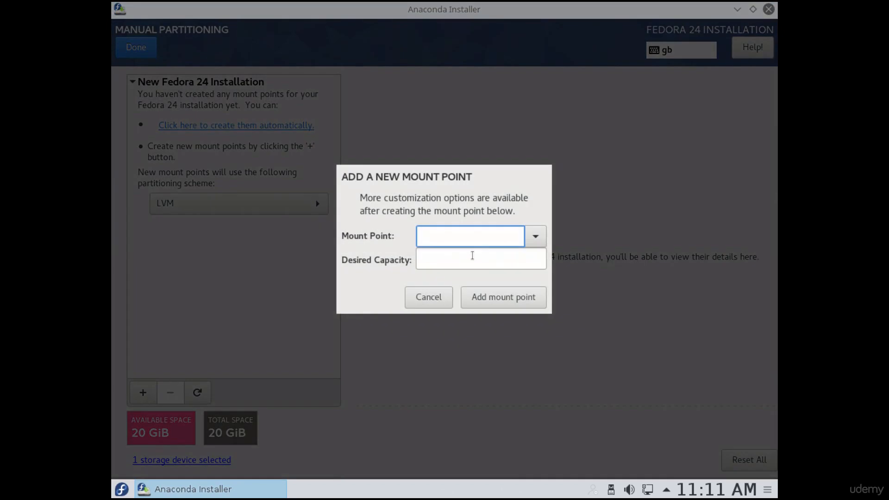
{"action": "left_click", "coordinate": [536, 236]}
{"action": "left_click", "coordinate": [535, 237]}
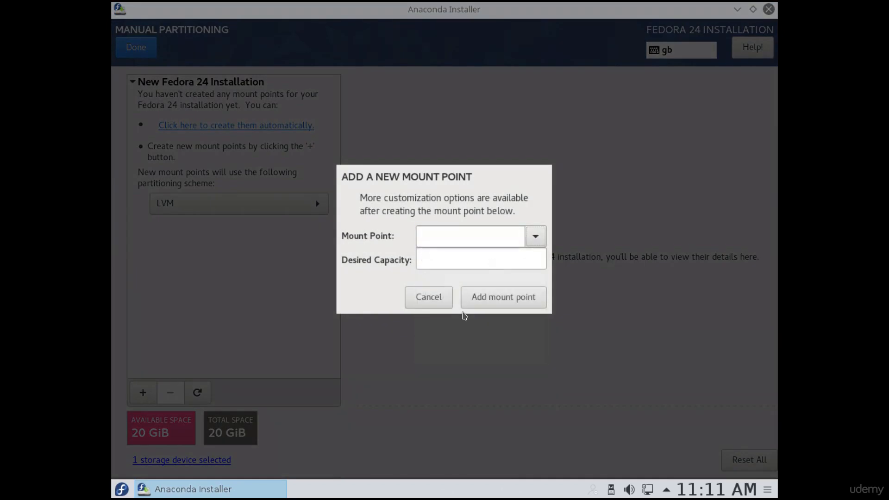
{"action": "left_click", "coordinate": [429, 297]}
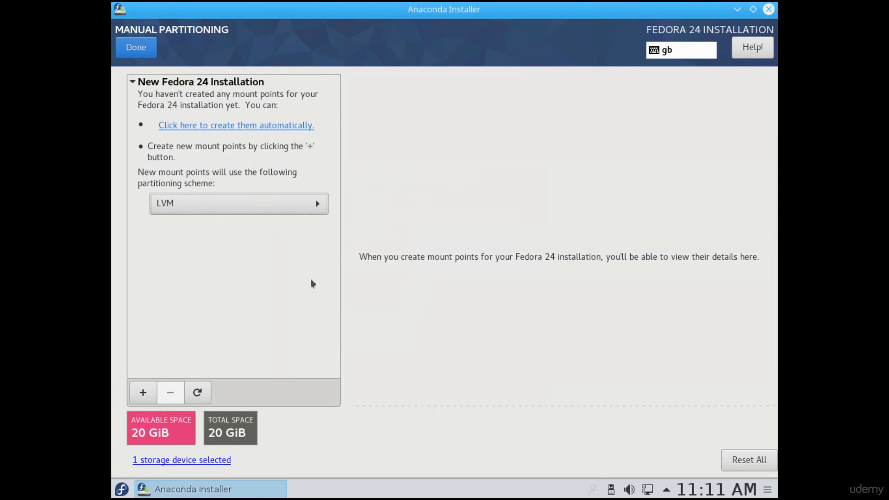
- Try creating the mount points automatically and remove all of the generated entries again
{"action": "left_click", "coordinate": [227, 134]}
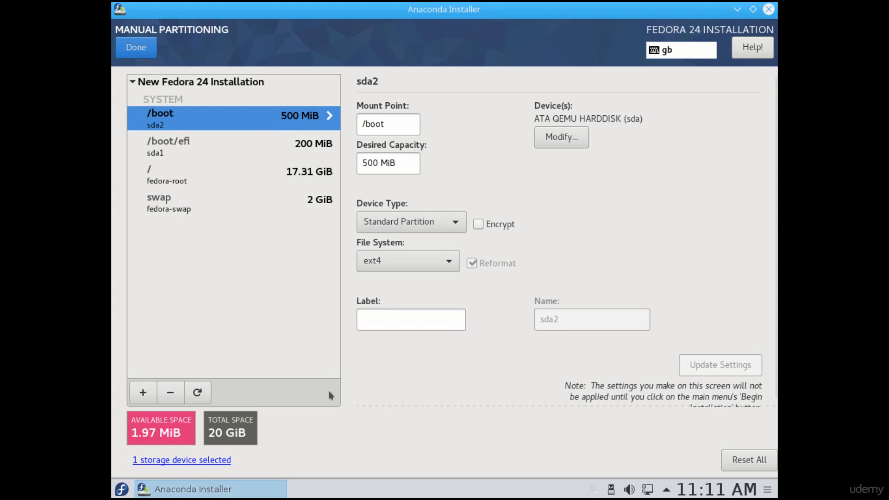
{"action": "left_click", "coordinate": [175, 393]}
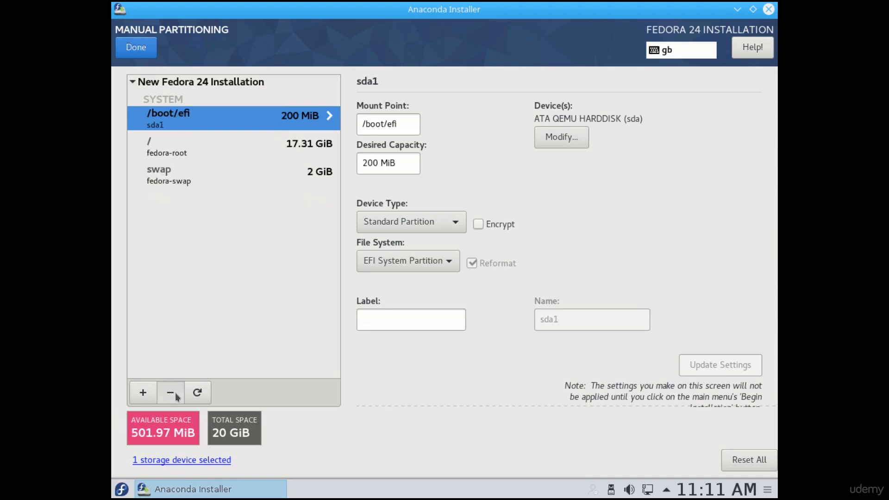
{"action": "left_click", "coordinate": [175, 393]}
{"action": "left_click", "coordinate": [175, 393]}
{"action": "left_click", "coordinate": [175, 393]}
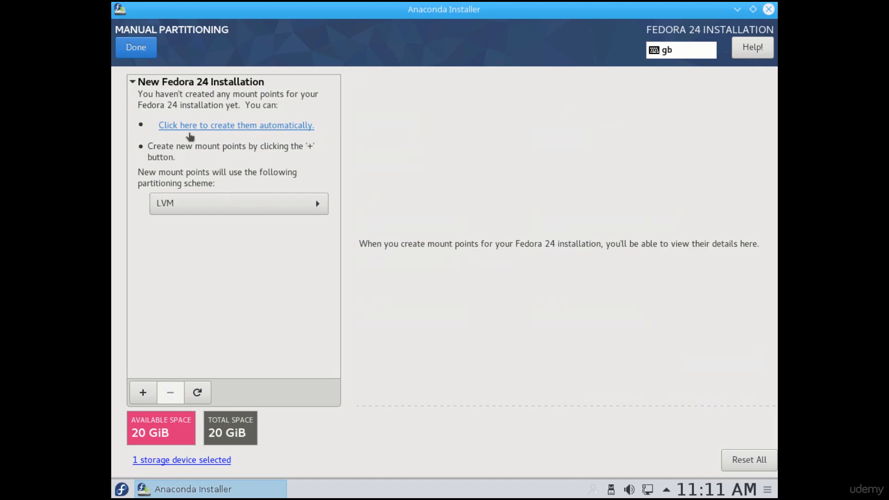
- Create the mount points automatically with the LVM scheme and review the /boot, /boot/efi, / and swap entries
{"action": "left_click", "coordinate": [230, 131]}
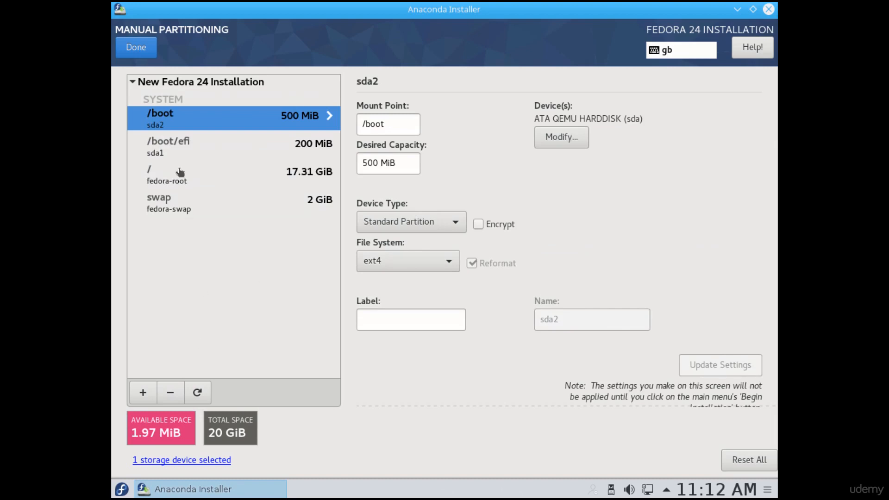
{"action": "left_click", "coordinate": [180, 144]}
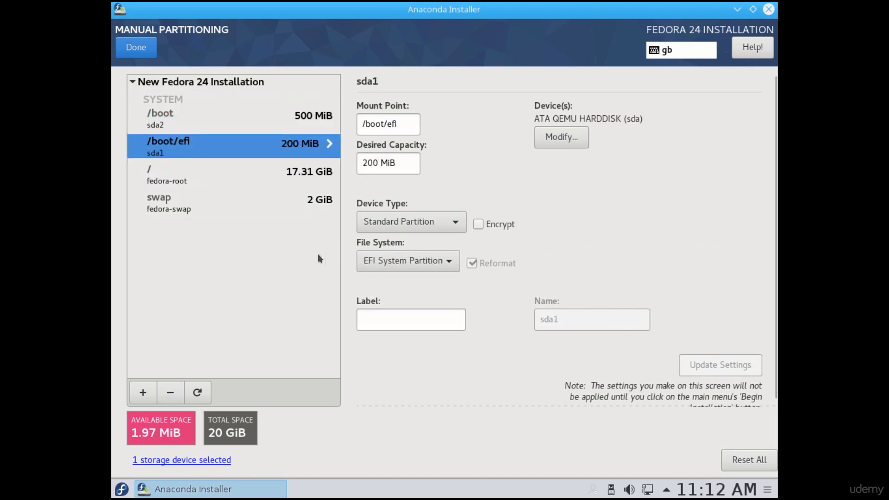
{"action": "left_click", "coordinate": [221, 123]}
{"action": "left_click", "coordinate": [200, 144]}
{"action": "left_click", "coordinate": [199, 175]}
{"action": "left_click", "coordinate": [199, 212]}
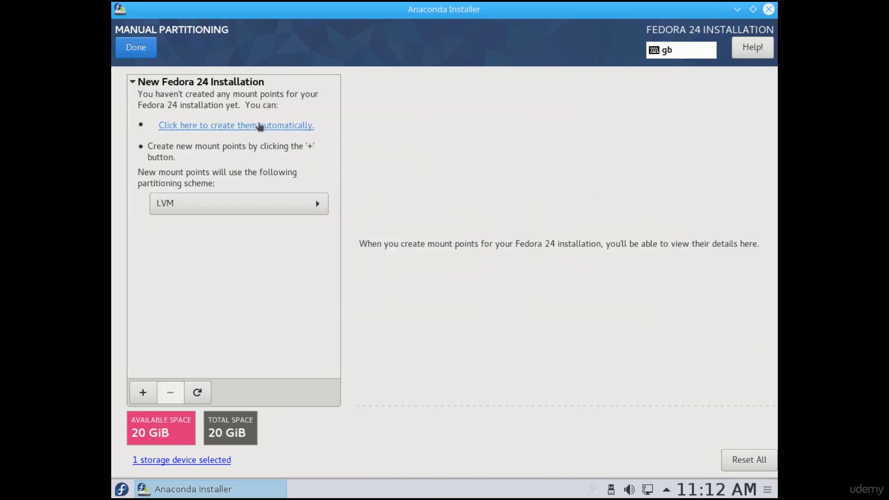
{"action": "left_click", "coordinate": [259, 126]}
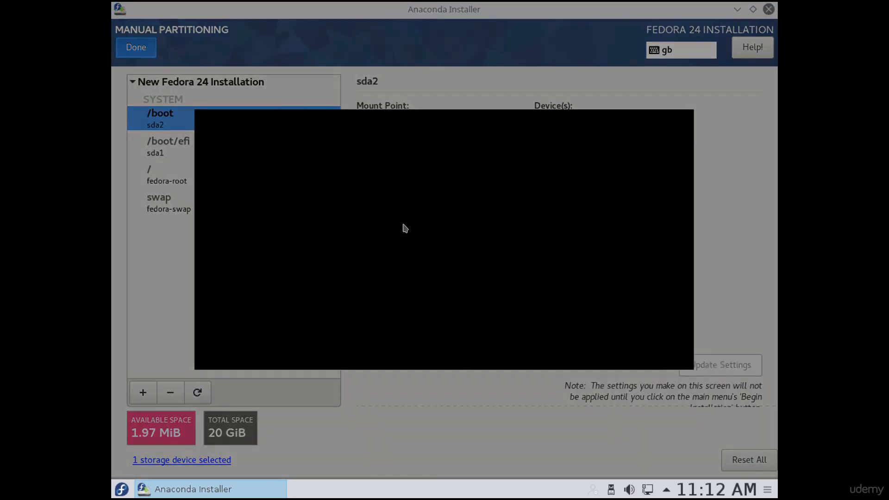
- Review and accept the summary of partitioning changes, and begin the installation
{"action": "scroll", "coordinate": [315, 232], "scroll_direction": "down", "scroll_amount": 1}
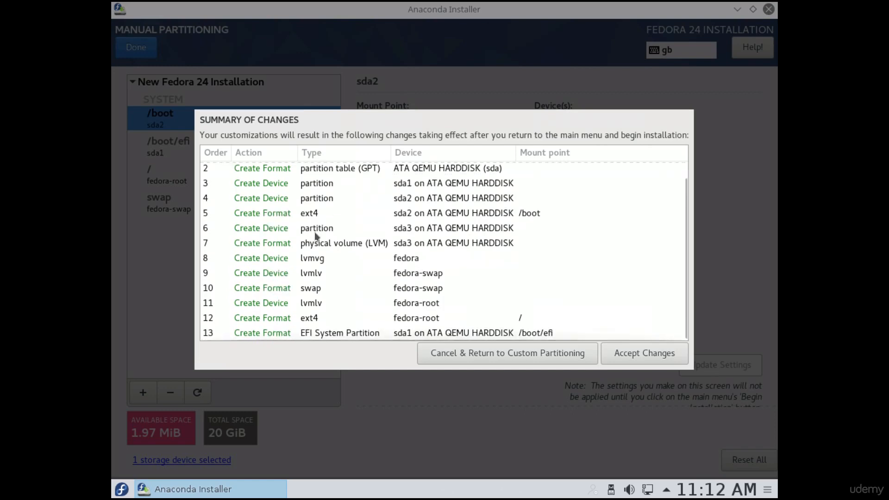
{"action": "scroll", "coordinate": [315, 232], "scroll_direction": "up", "scroll_amount": 1}
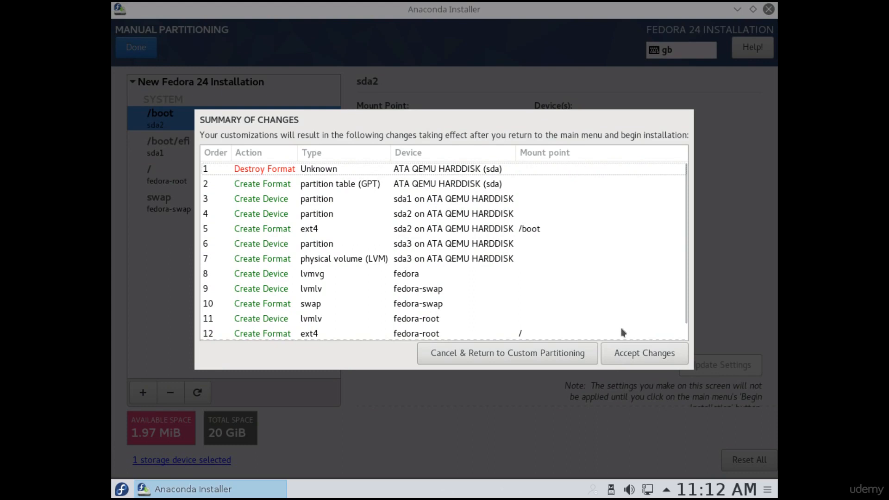
{"action": "left_click", "coordinate": [651, 361]}
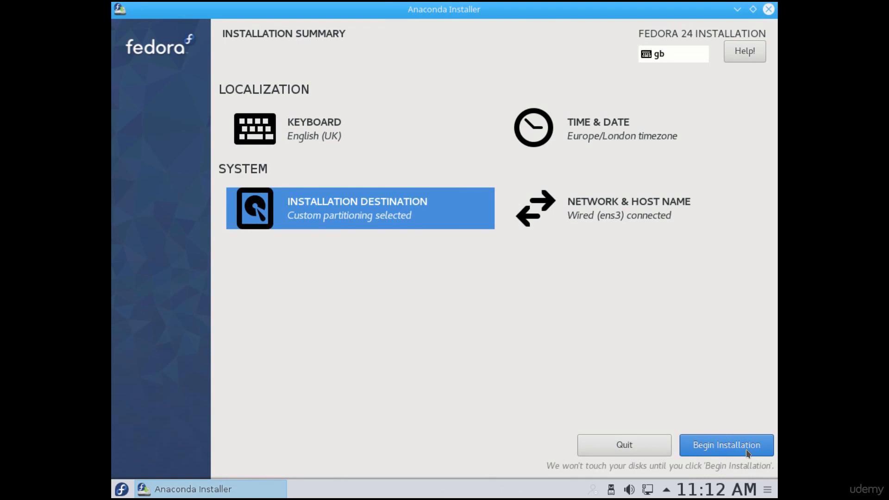
{"action": "left_click", "coordinate": [748, 453]}
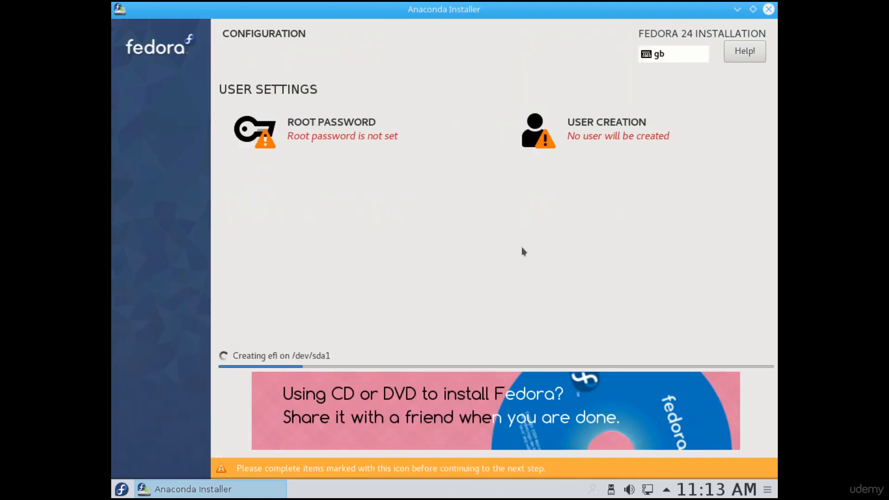
- Open the user creation settings and set the user name to test, with the full name empty and no administrator rights
{"action": "left_click", "coordinate": [586, 131]}
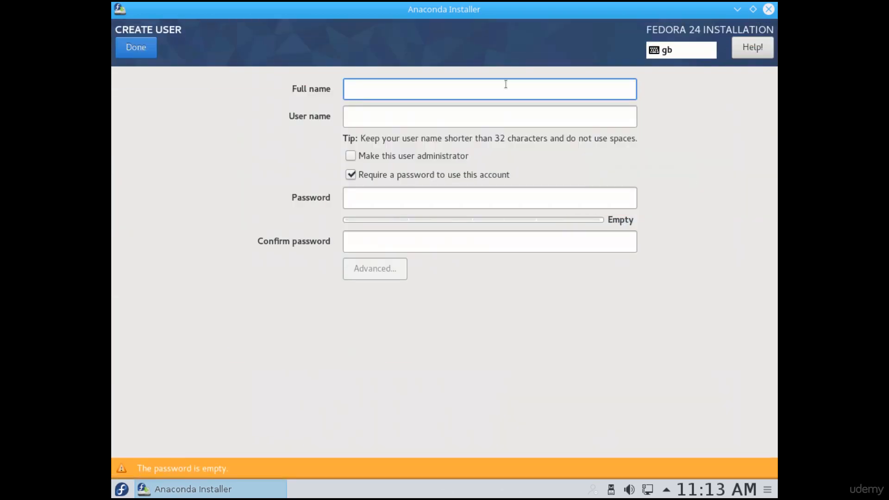
{"action": "type", "text": "test"}
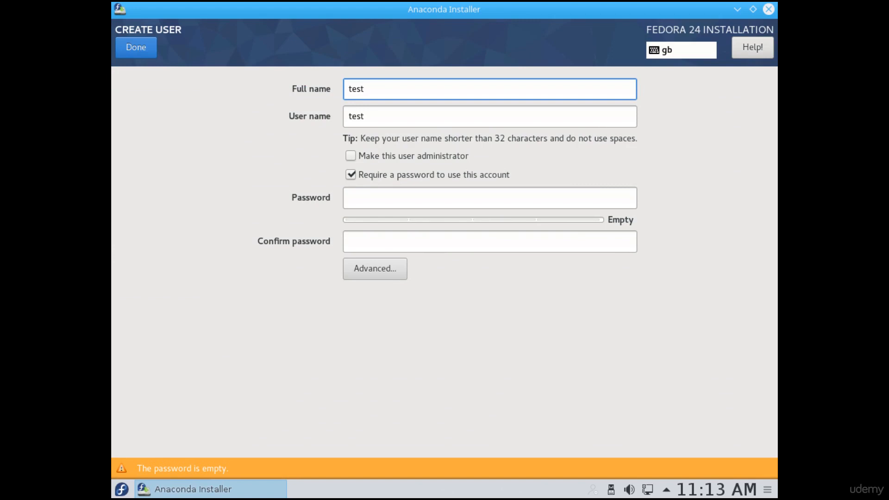
{"action": "key", "text": "BackSpace"}
{"action": "key", "text": "BackSpace"}
{"action": "key", "text": "BackSpace"}
{"action": "key", "text": "BackSpace"}
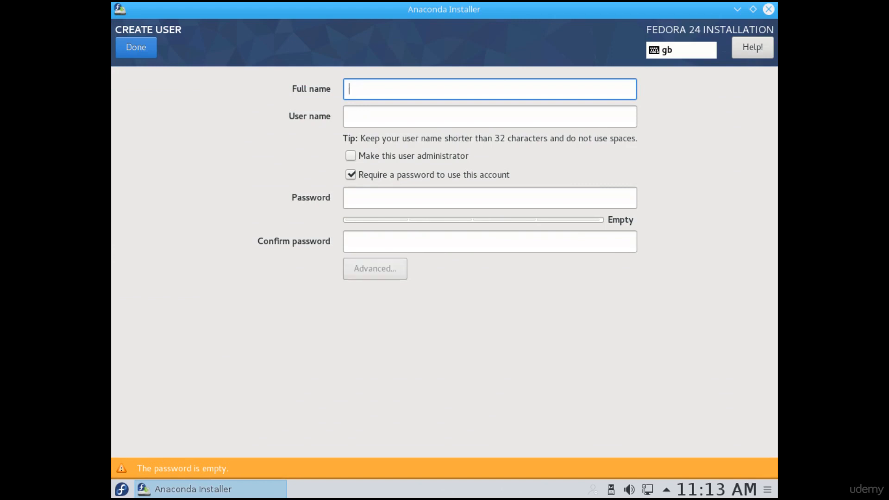
{"action": "key", "text": "Tab"}
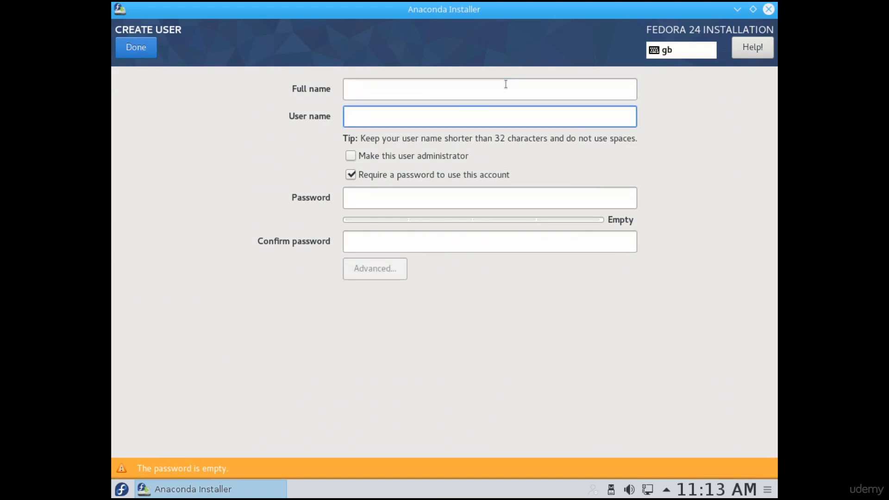
{"action": "type", "text": "test"}
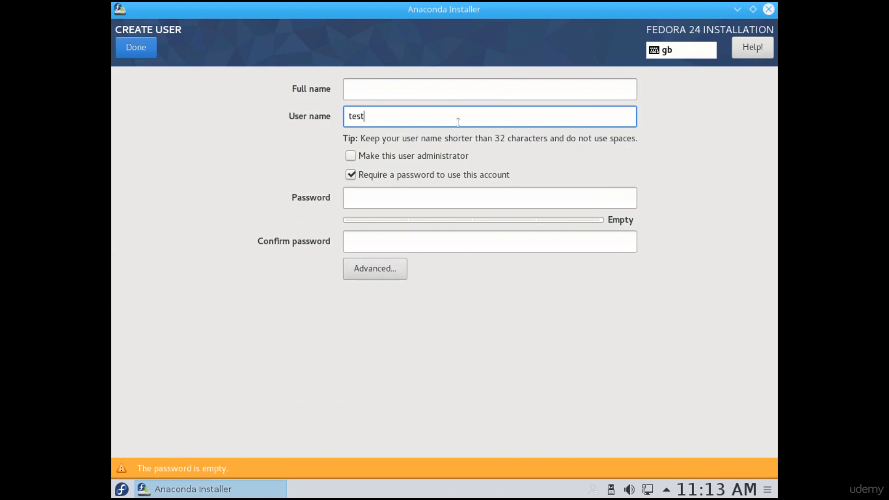
{"action": "left_click", "coordinate": [384, 155]}
{"action": "left_click", "coordinate": [350, 156]}
- Enter and confirm the account password for the new user, and save the user despite the weak password
{"action": "left_click", "coordinate": [357, 206]}
{"action": "type", "text": "test"}
{"action": "left_click", "coordinate": [419, 241]}
{"action": "type", "text": "test"}
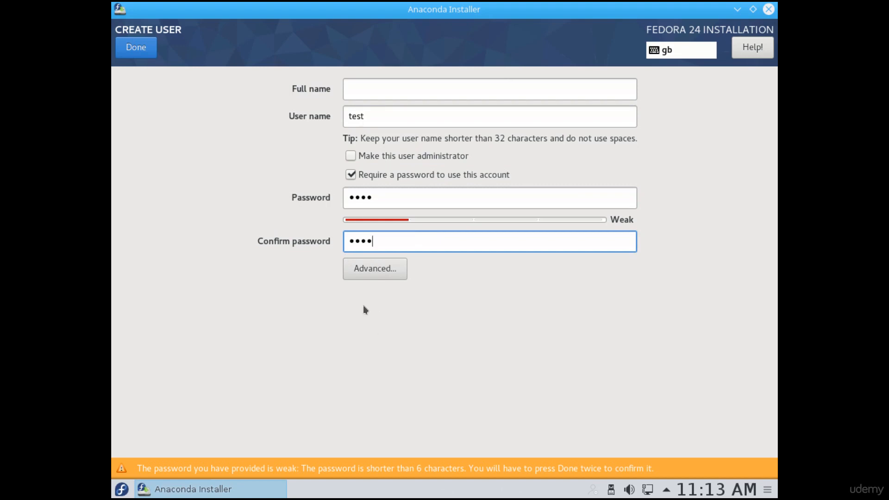
{"action": "left_click", "coordinate": [440, 116]}
{"action": "left_click", "coordinate": [389, 202]}
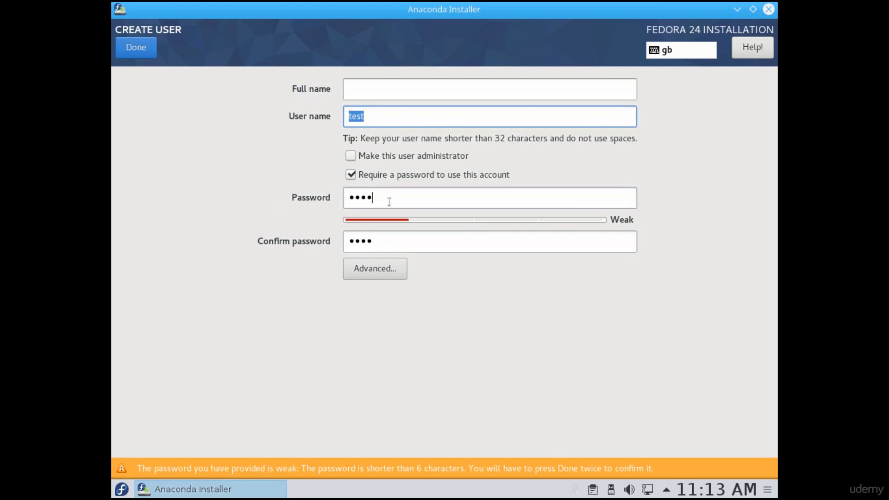
{"action": "left_click_drag", "start_coordinate": [389, 202], "coordinate": [295, 194]}
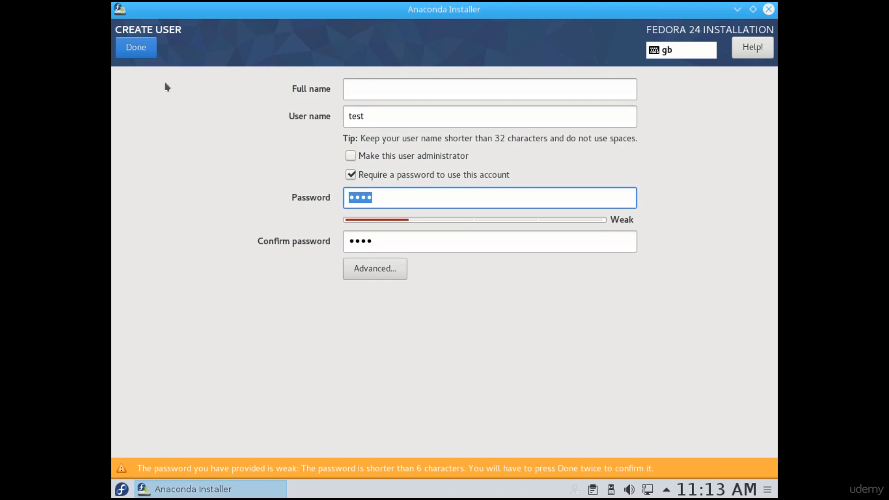
{"action": "left_click", "coordinate": [135, 47]}
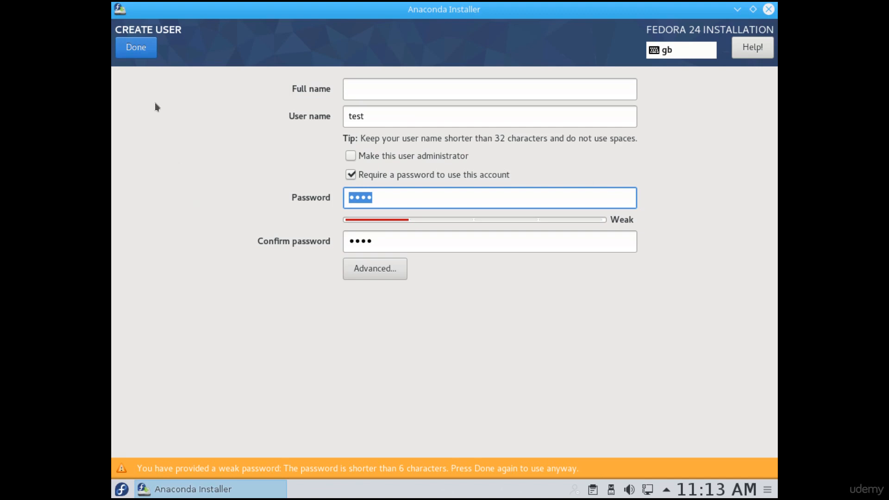
{"action": "left_click", "coordinate": [135, 47]}
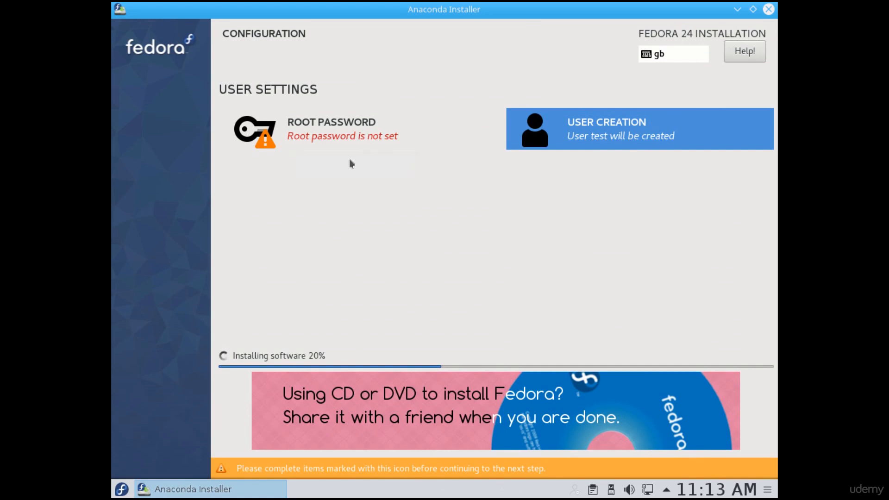
- Open the root password settings, enter and confirm the root password, and accept it despite its weakness
{"action": "left_click", "coordinate": [296, 124]}
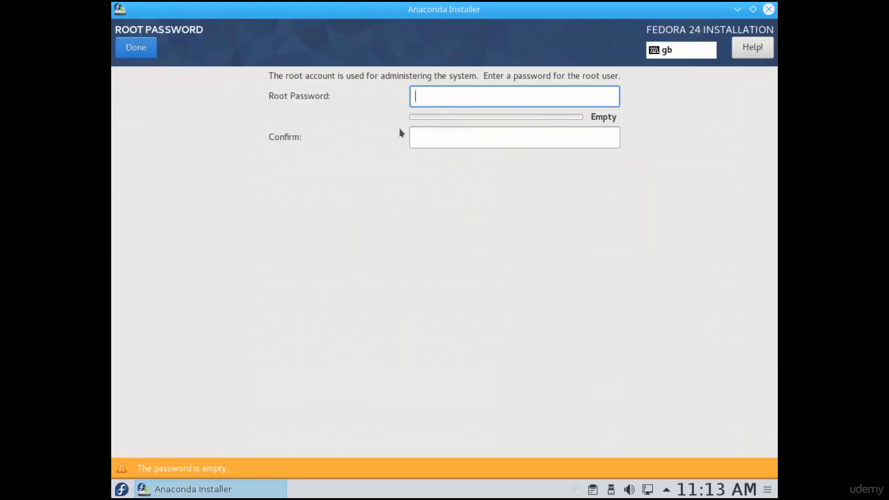
{"action": "type", "text": "root"}
{"action": "left_click", "coordinate": [515, 137]}
{"action": "type", "text": "root"}
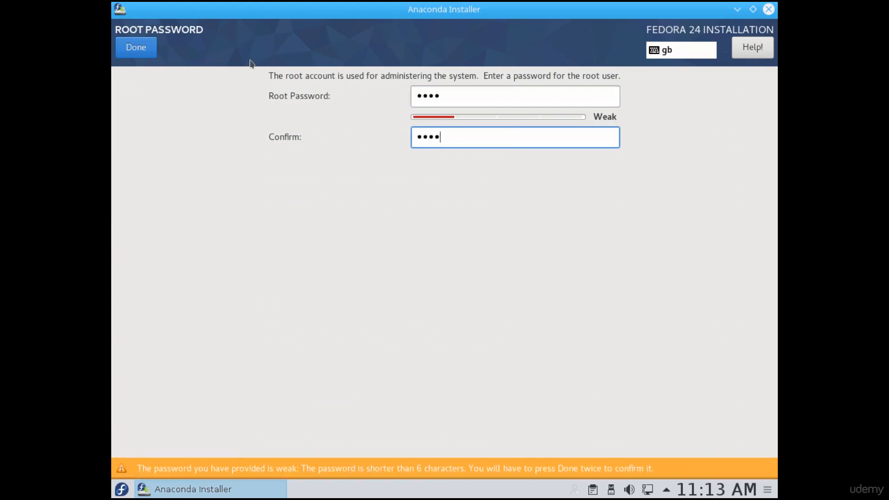
{"action": "left_click", "coordinate": [135, 48]}
{"action": "left_click", "coordinate": [132, 50]}
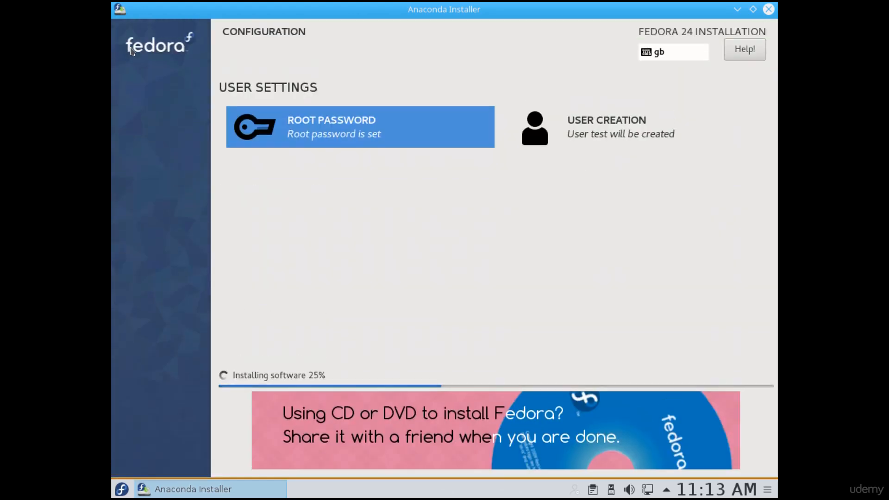